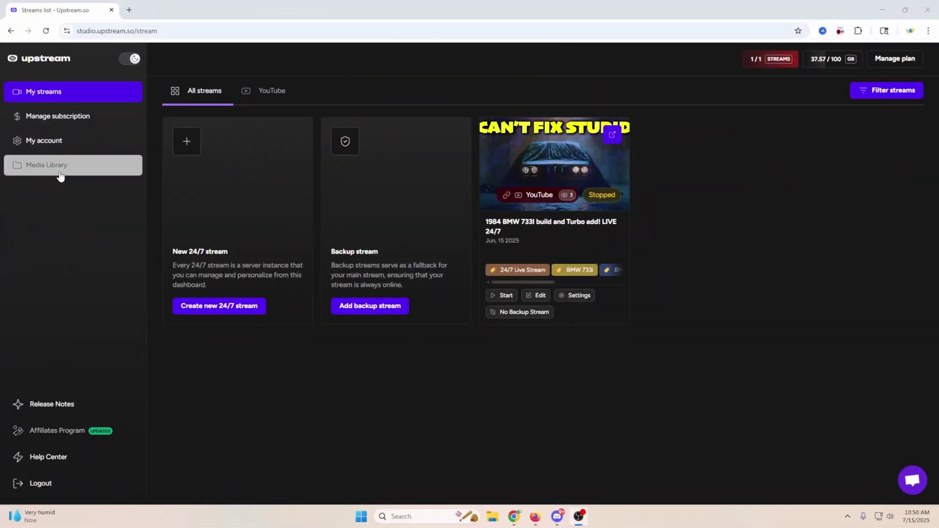
Open the media library and start a file upload in the 733I folder.
click(61, 166)
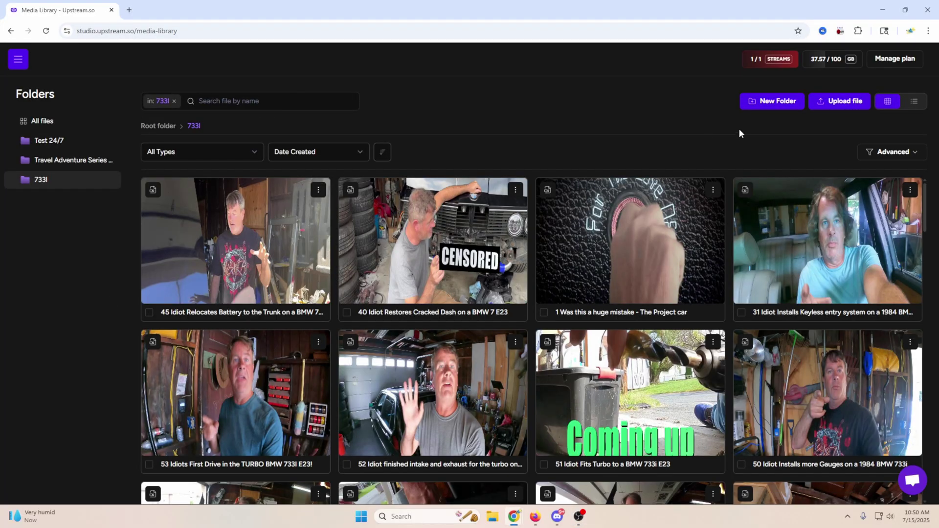
click(839, 101)
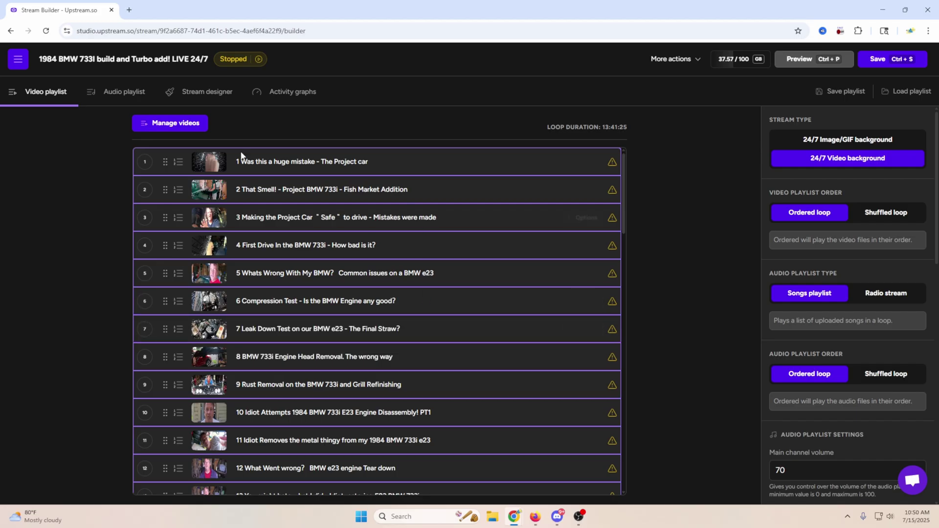
Examine the 24/7 stream's video playlist and its cuepoint settings in the stream builder.
mouse_move(166, 162)
mouse_down()
mouse_move(167, 196)
mouse_move(168, 160)
mouse_up()
scroll(804, 304, down, 10)
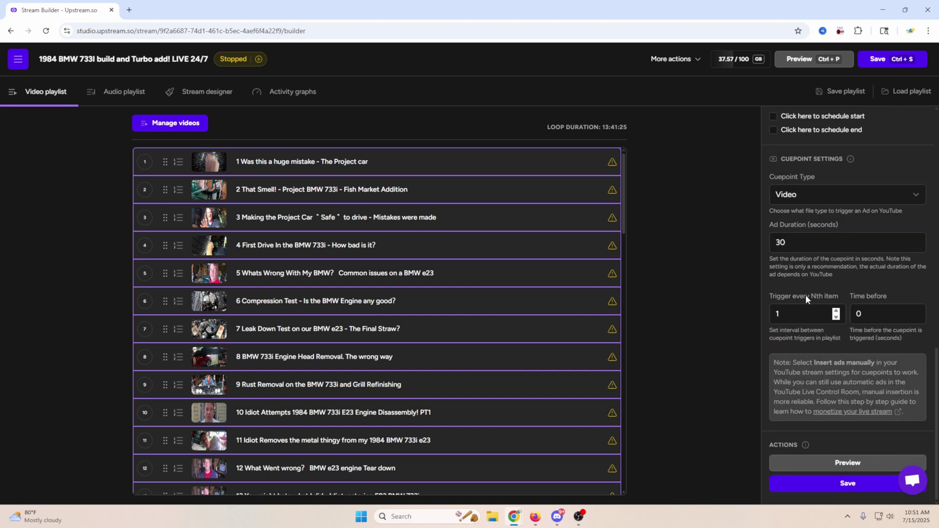
scroll(805, 295, up, 8)
scroll(805, 293, up, 4)
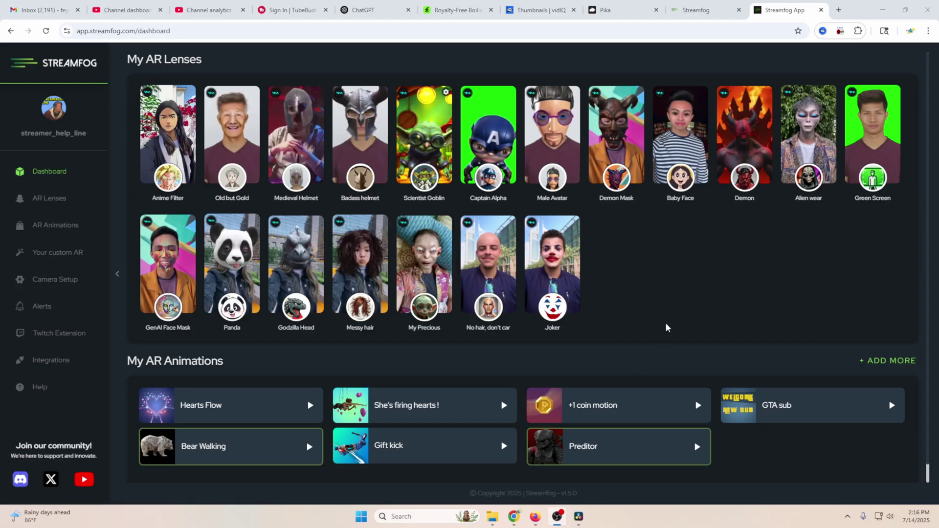
Browse the AR Lenses collection in Streamfog, covering both the top lenses and the full list.
click(55, 199)
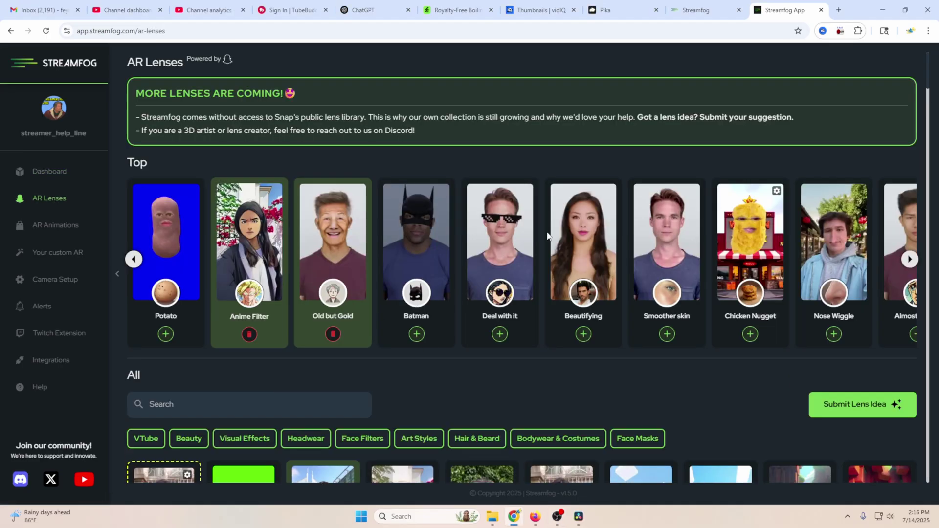
scroll(642, 259, down, 2)
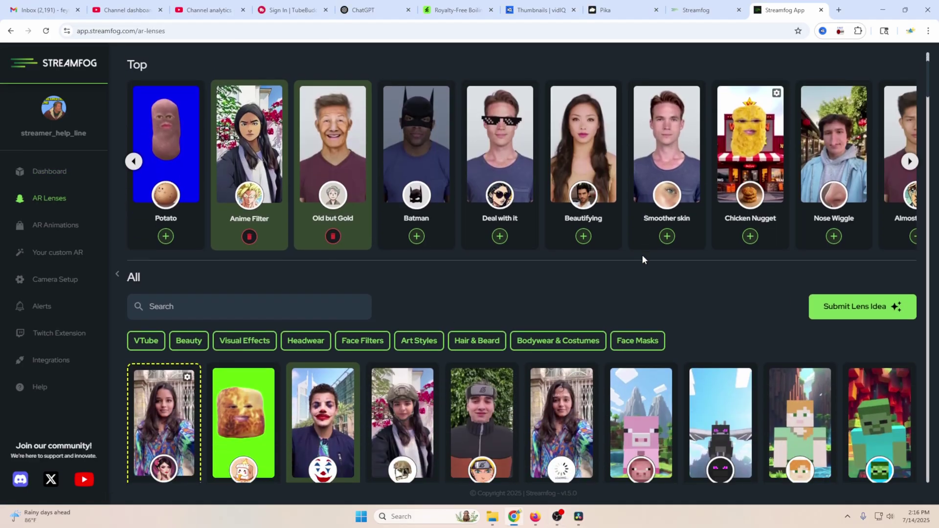
scroll(641, 254, down, 4)
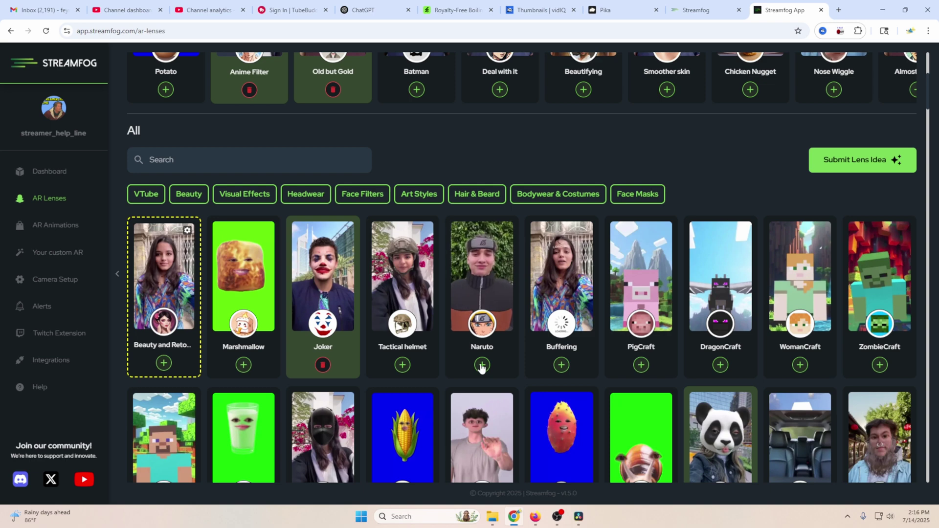
scroll(530, 301, up, 1)
scroll(530, 298, up, 5)
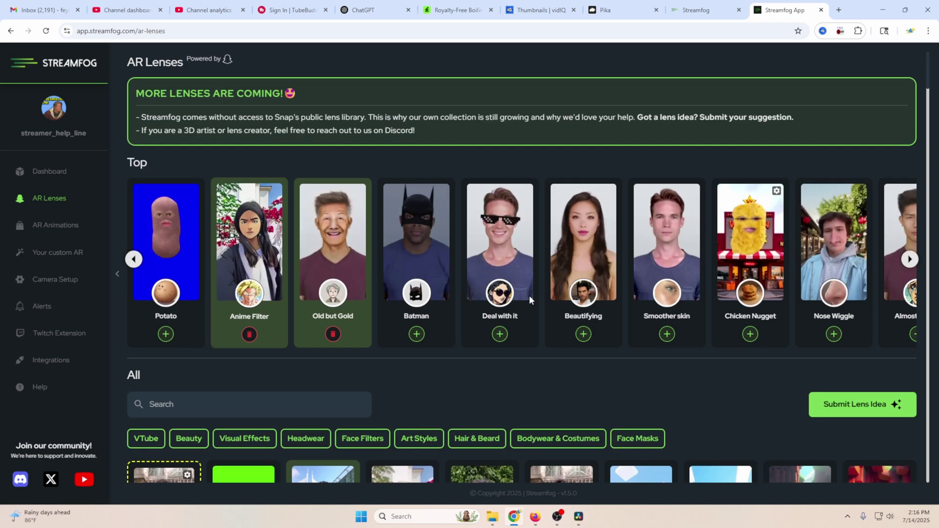
Look through the dashboard and browse the AR Animations library in Streamfog.
click(45, 172)
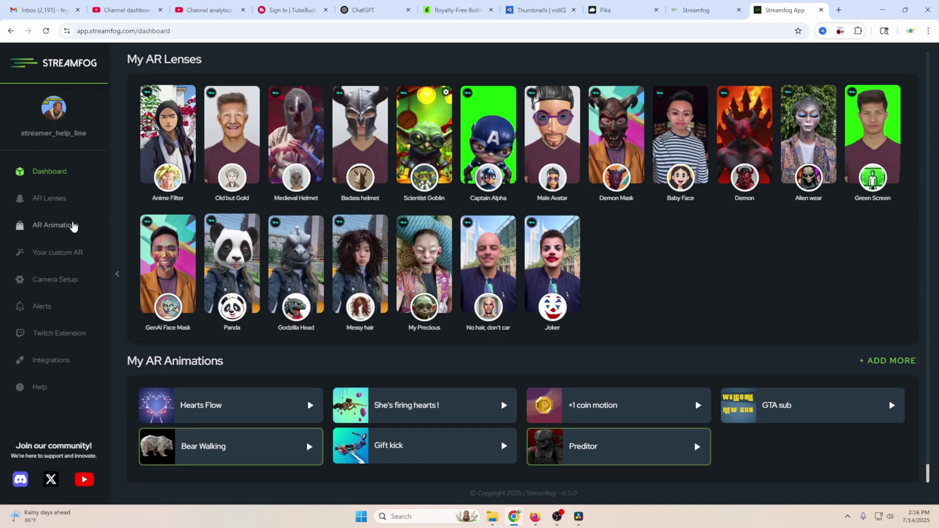
click(41, 227)
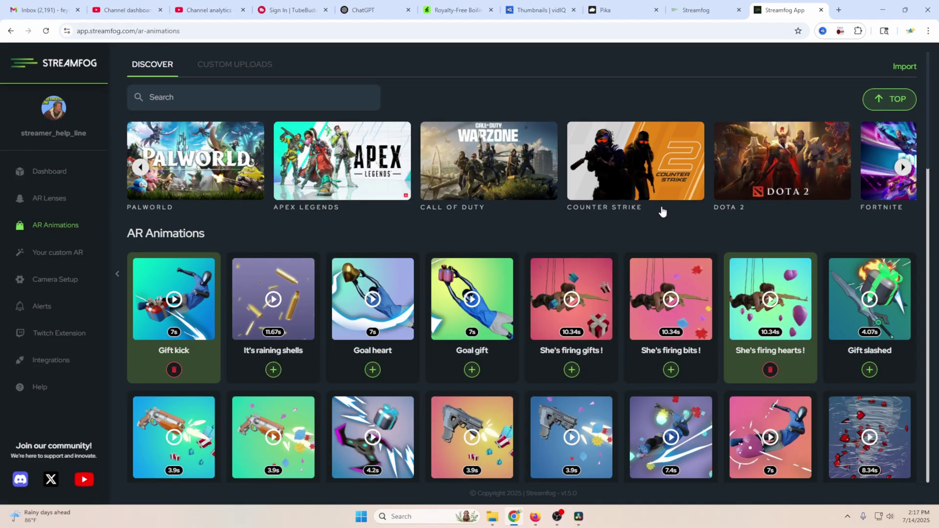
scroll(598, 210, down, 6)
scroll(625, 312, down, 18)
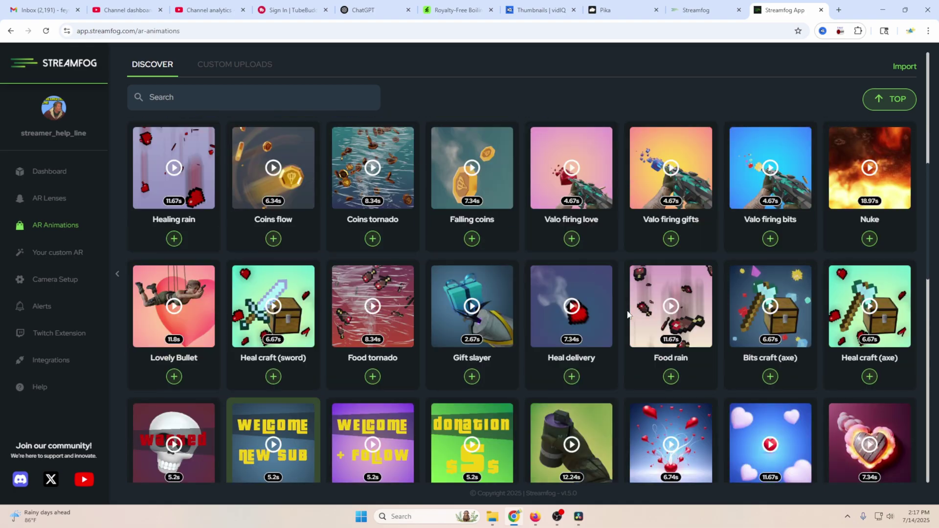
scroll(627, 307, up, 20)
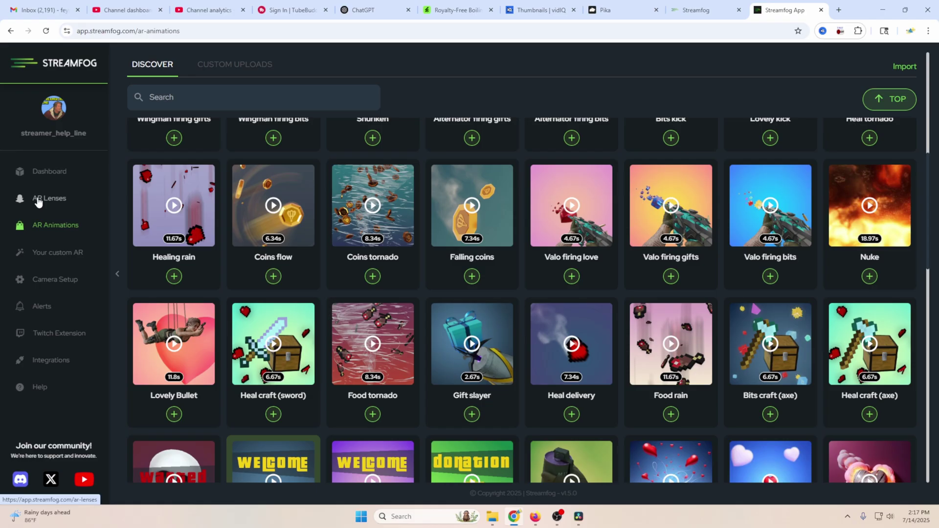
Return to the dashboard and activate the bald-head "No hair, don't care" AR lens.
click(44, 174)
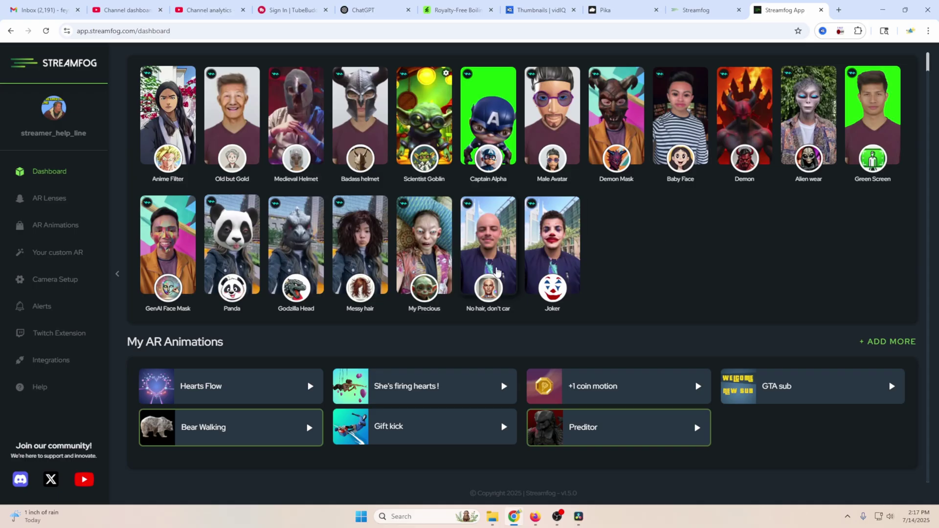
click(485, 258)
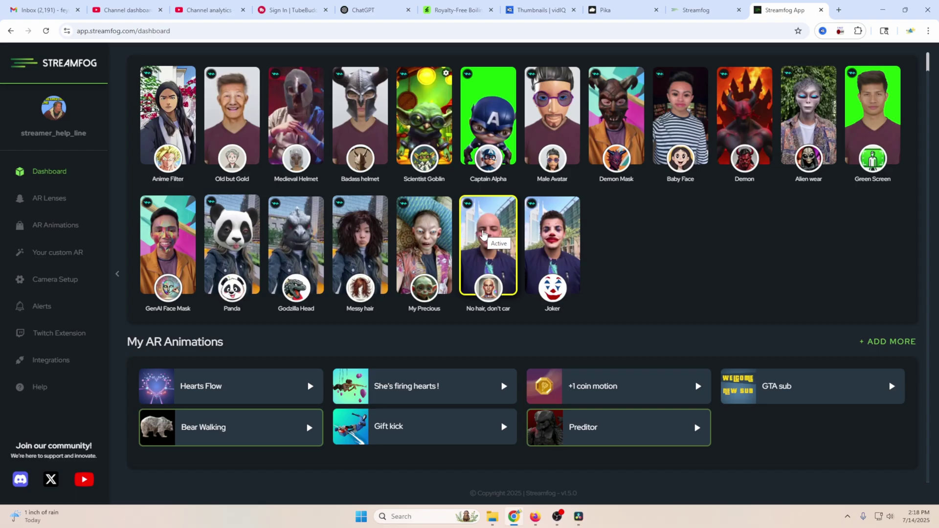
Review the saved hotkeys in the Streamfog desktop app and open Camera Setup in the Streamfog web app.
click(883, 10)
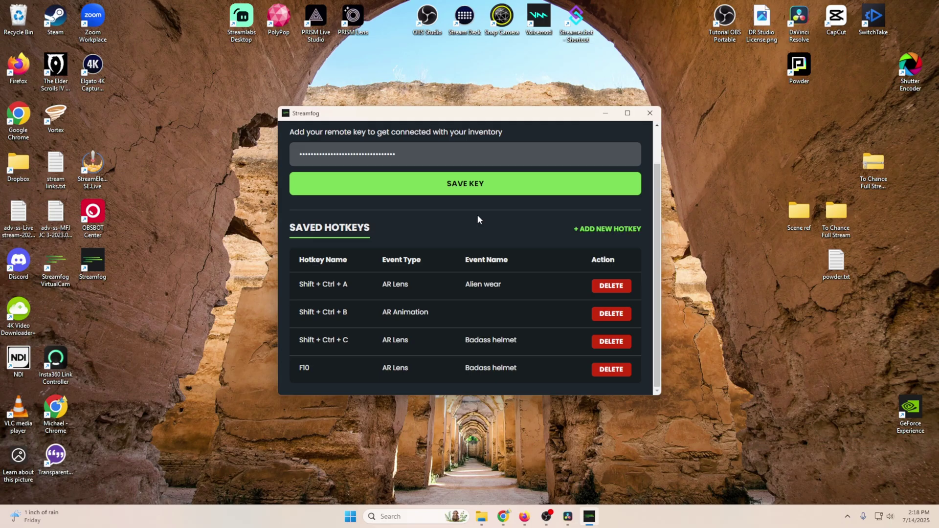
scroll(477, 215, up, 2)
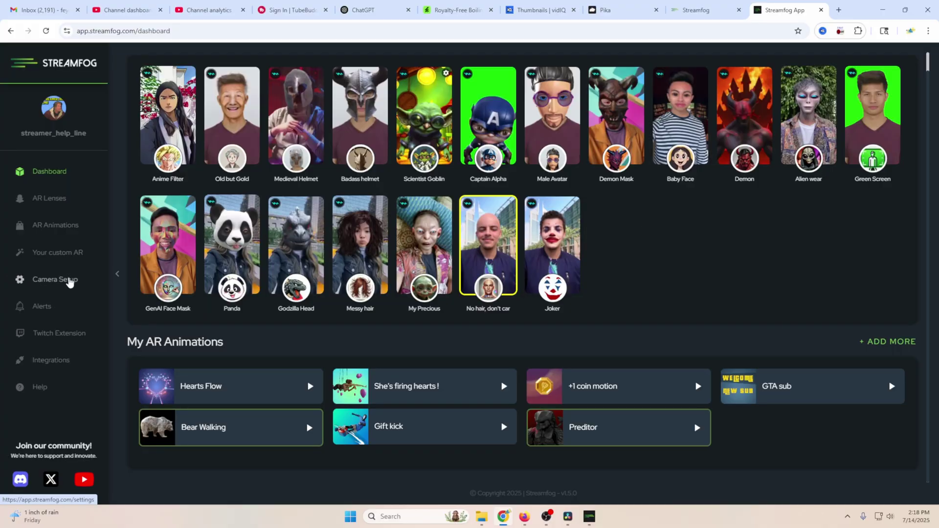
click(67, 280)
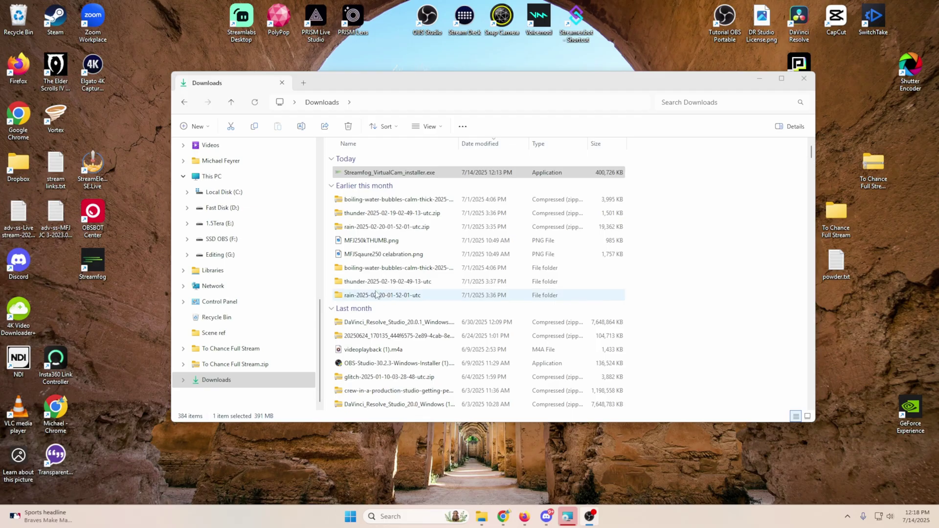
Launch Streamfog_VirtualCam_installer.exe from the Downloads folder and allow it to run past the Windows SmartScreen block.
click(391, 172)
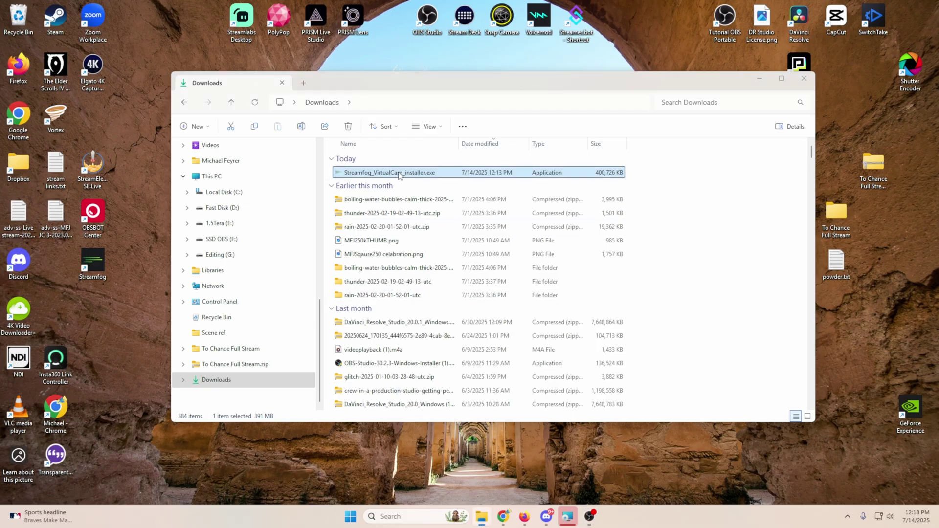
double_click(398, 174)
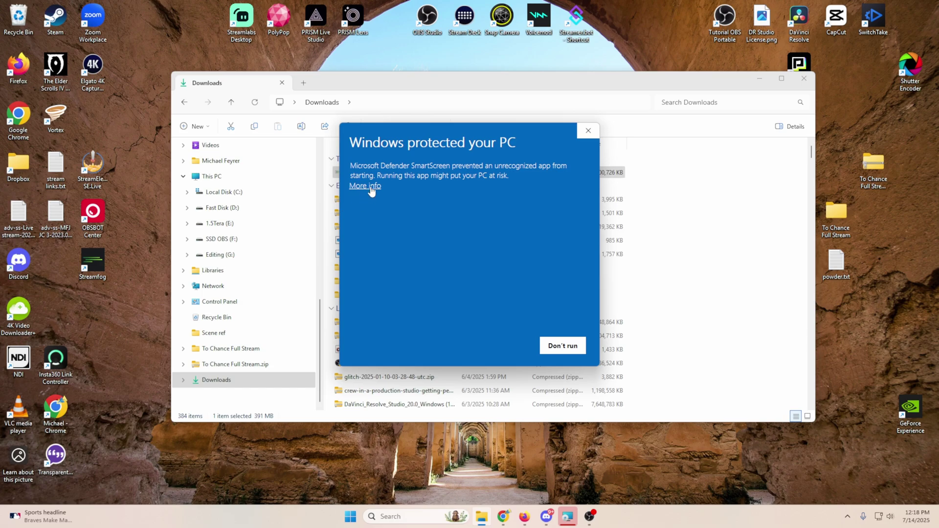
click(370, 186)
click(513, 342)
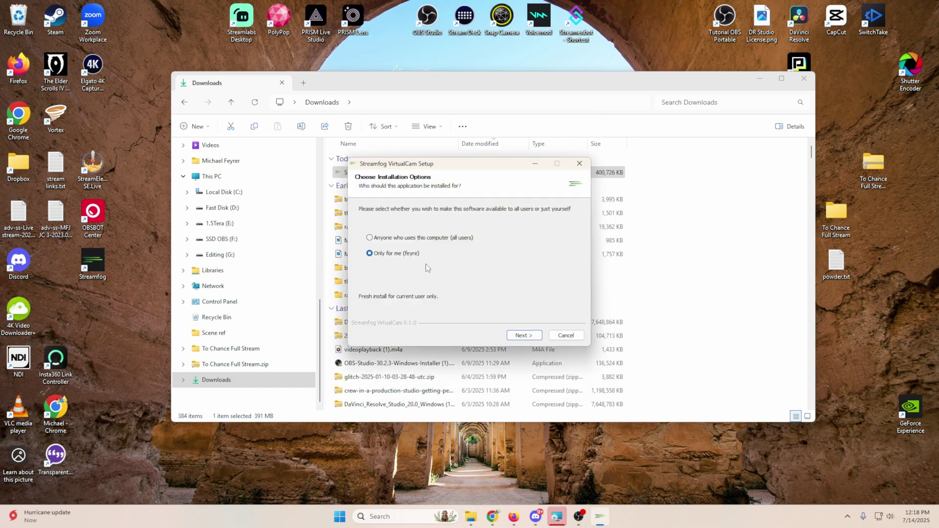
Install Streamfog VirtualCam for all users in C:\Program Files\Streamfog VirtualCam and run it when setup finishes.
click(388, 238)
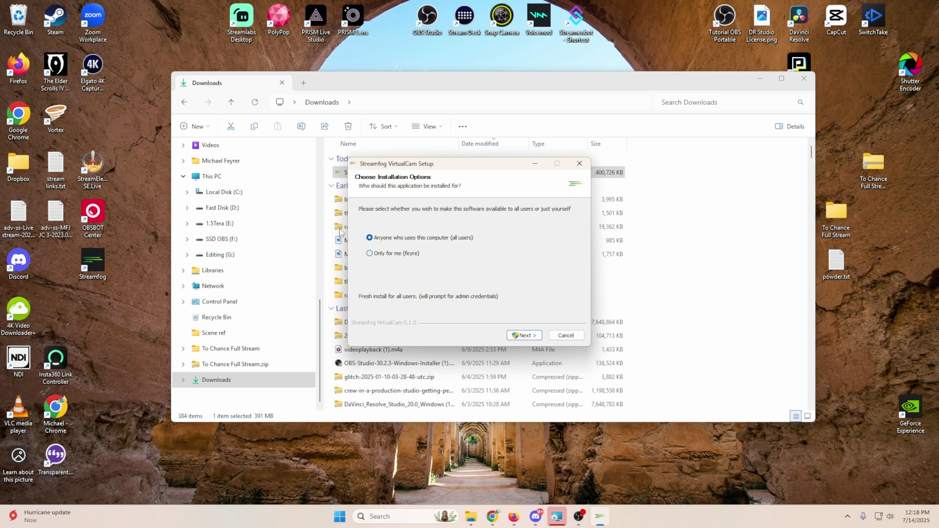
click(522, 336)
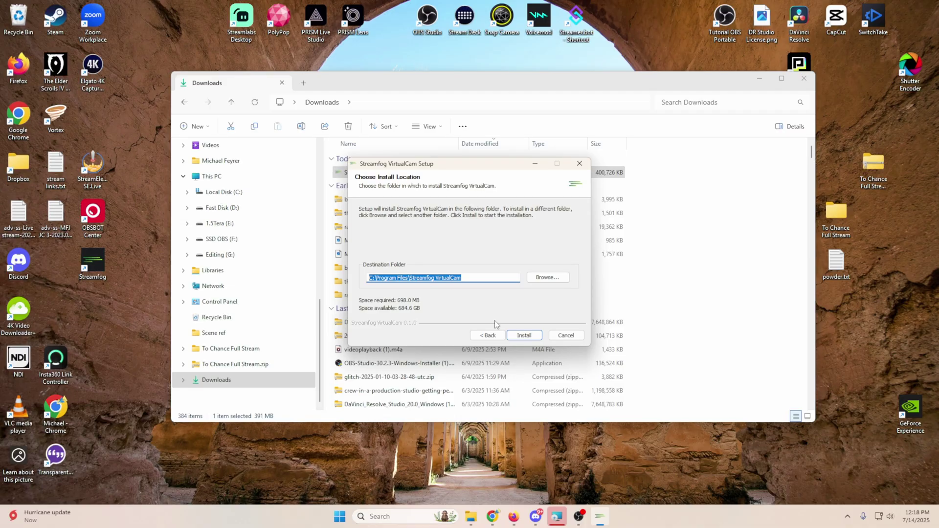
click(522, 336)
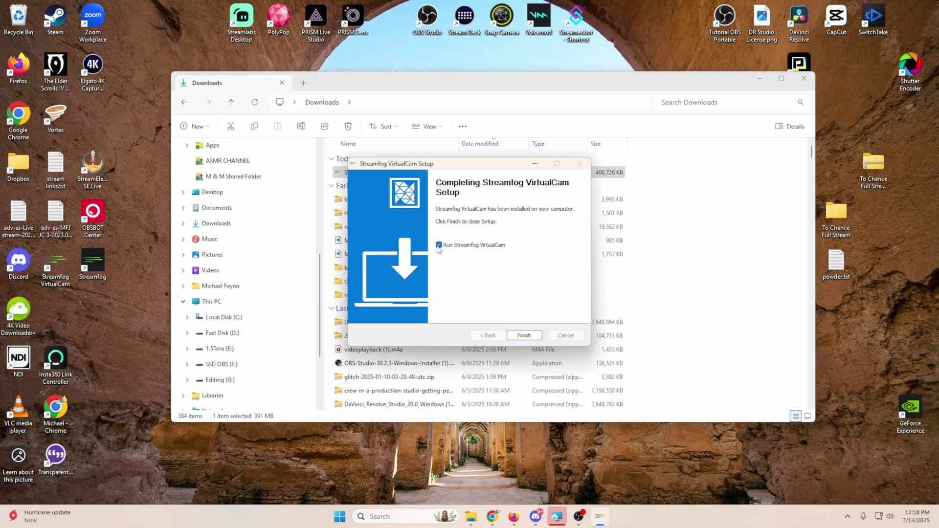
click(530, 335)
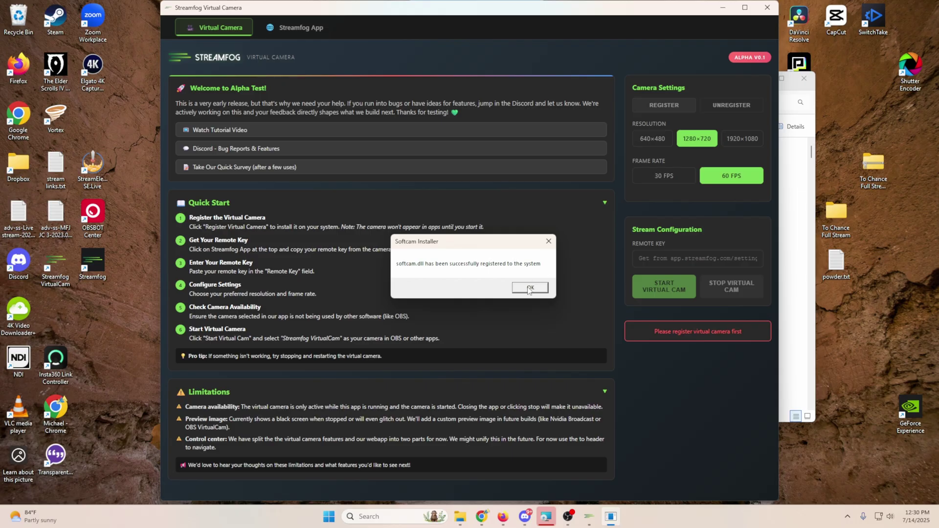
Acknowledge the virtual camera registration and set the camera to 1920×1080 resolution at 30 FPS.
click(527, 288)
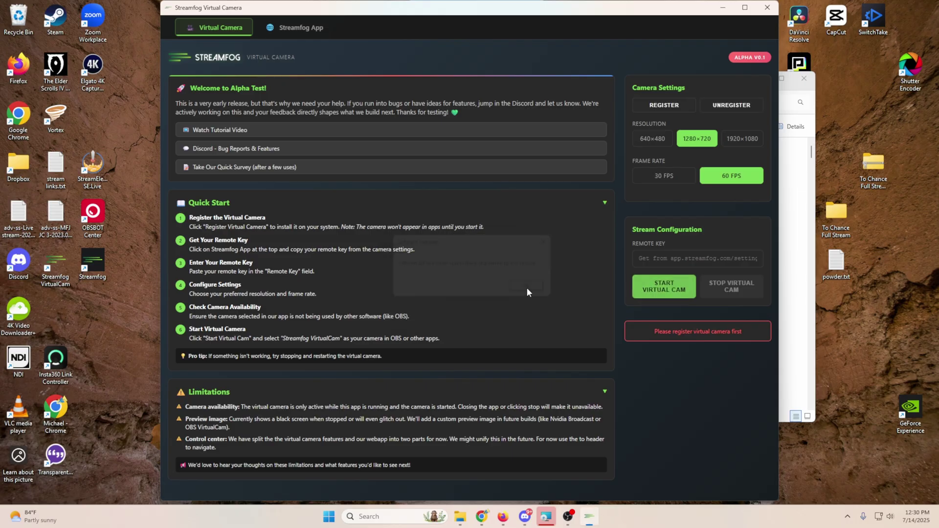
click(742, 139)
click(671, 183)
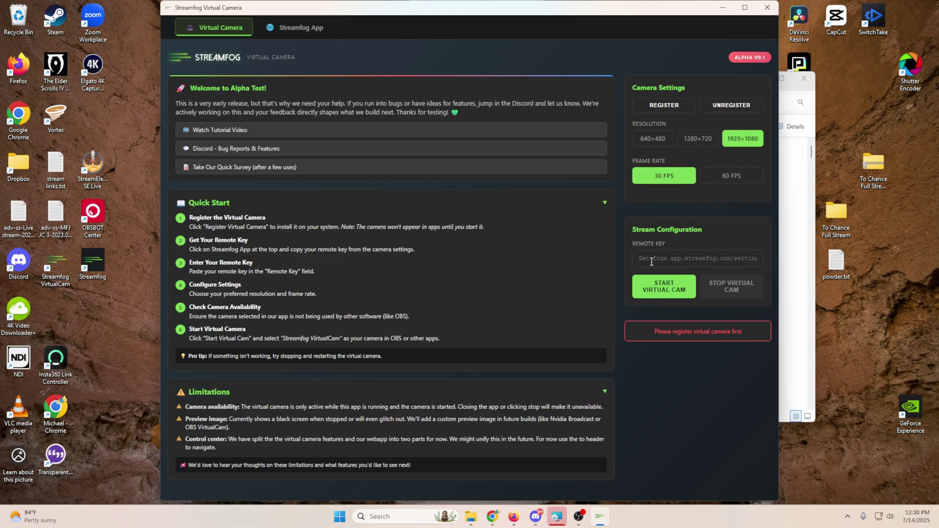
Copy the remote secret key from Camera Setup in the Streamfog web app, dismissing the camera permission request.
click(312, 29)
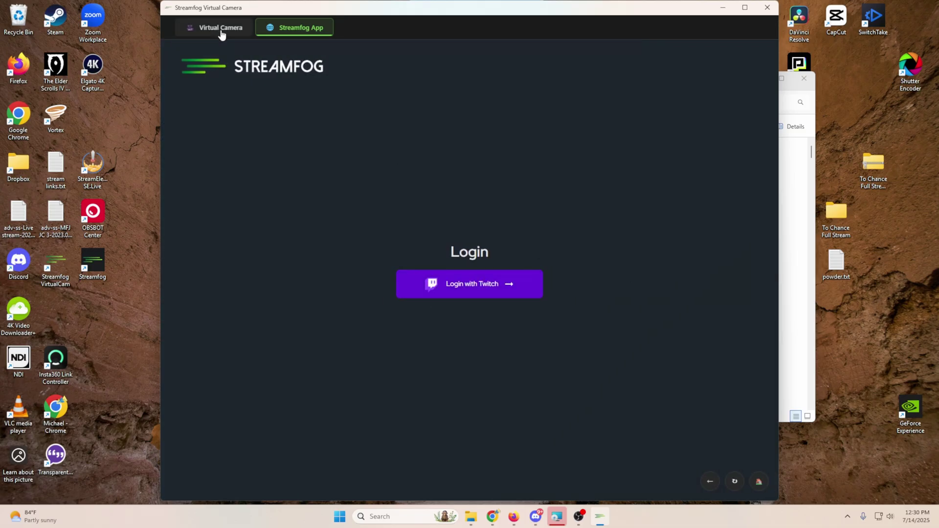
click(220, 31)
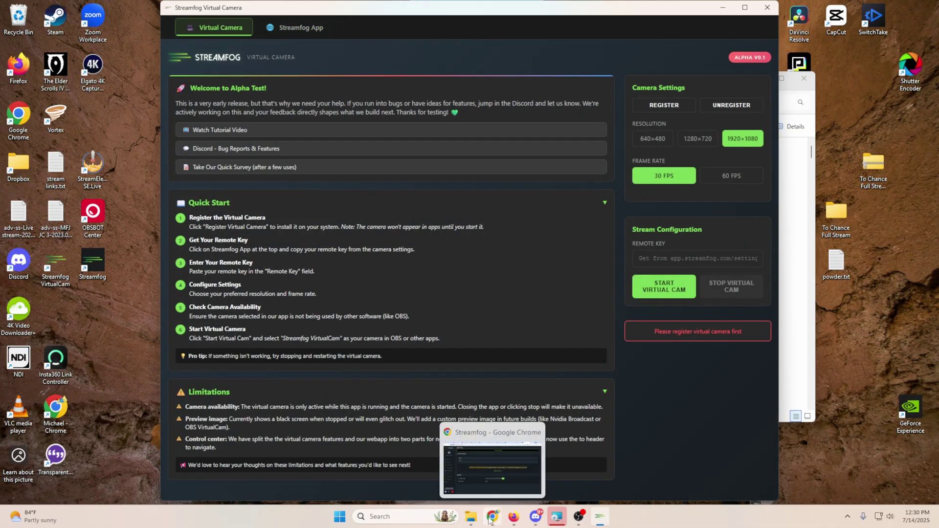
click(490, 518)
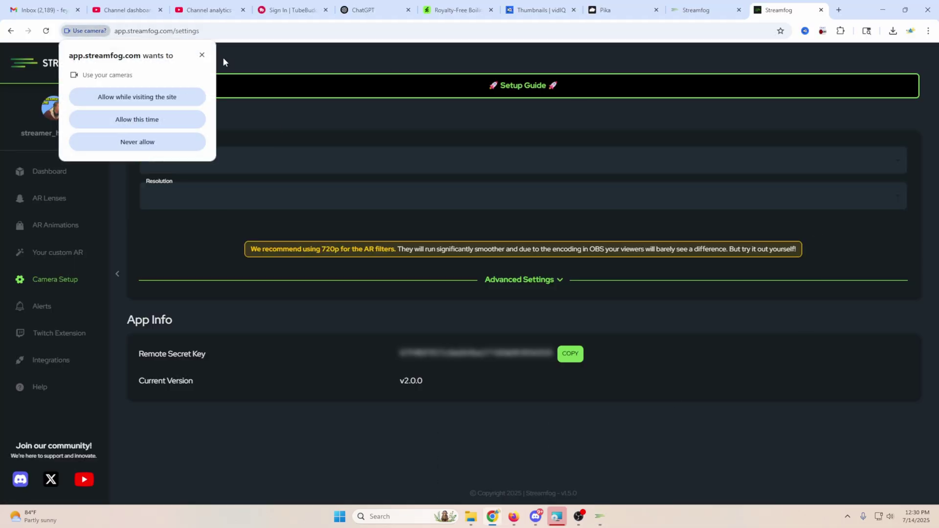
click(202, 55)
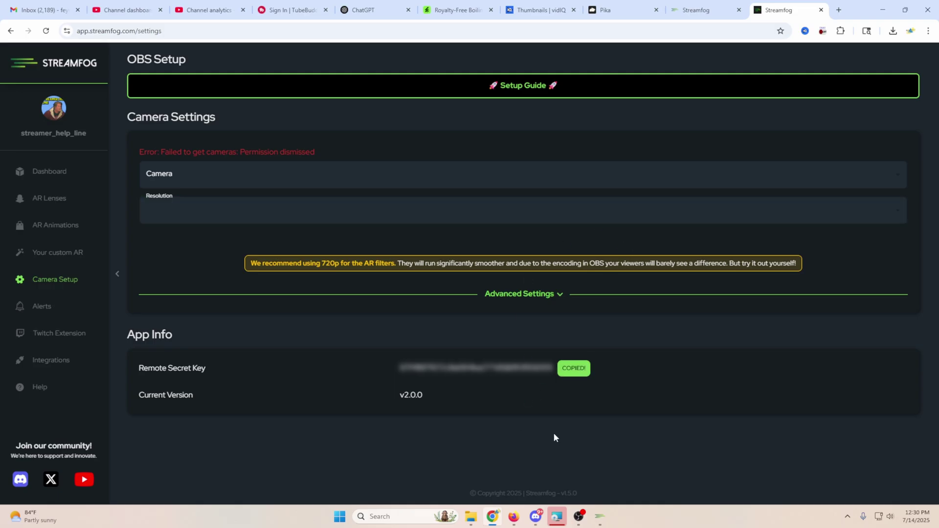
click(881, 11)
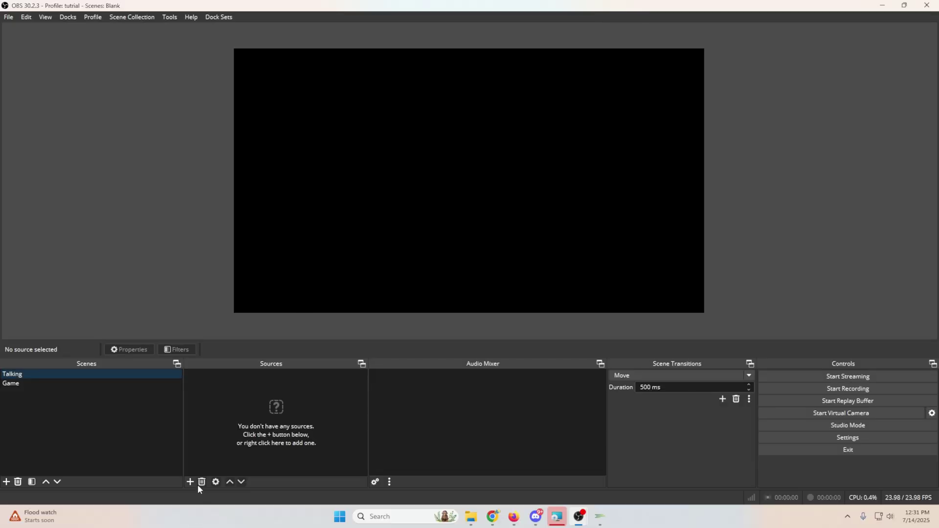
Add a new Video Capture Device source named StreamFog to the Talking scene in OBS.
click(190, 482)
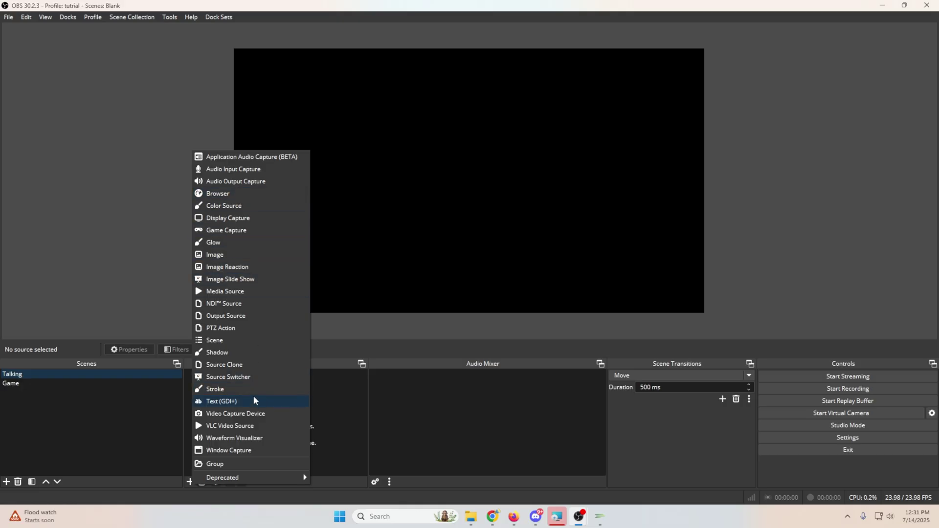
click(253, 413)
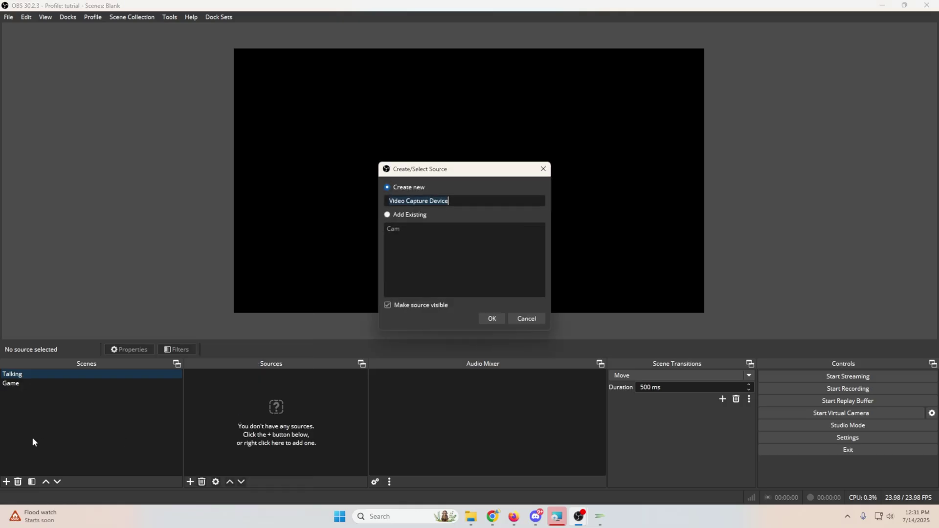
click(492, 319)
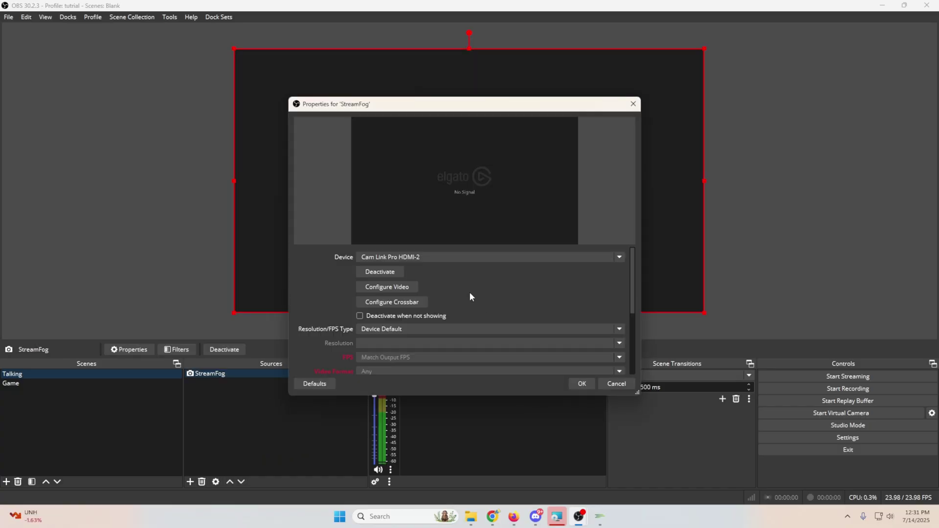
Set the StreamFog source's device to Streamfog VirtualCam, look through its remaining properties, and accept them.
click(509, 257)
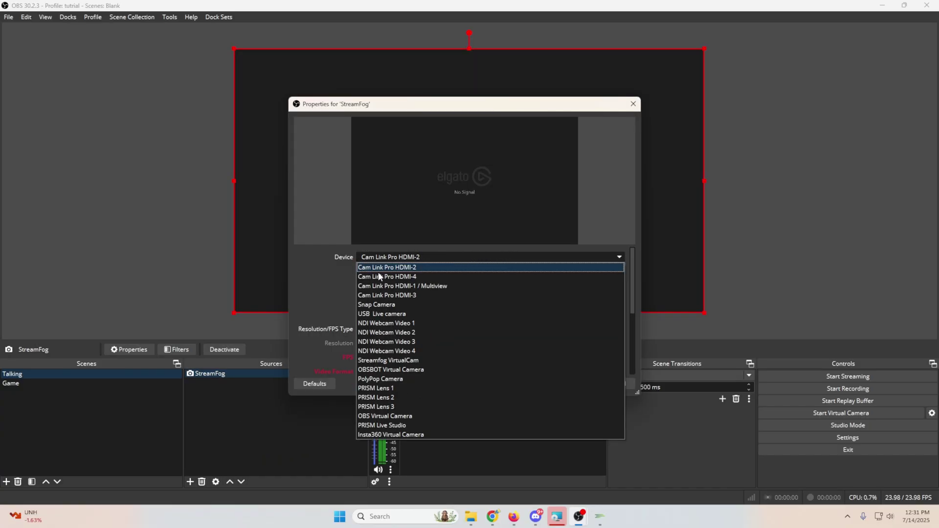
click(370, 360)
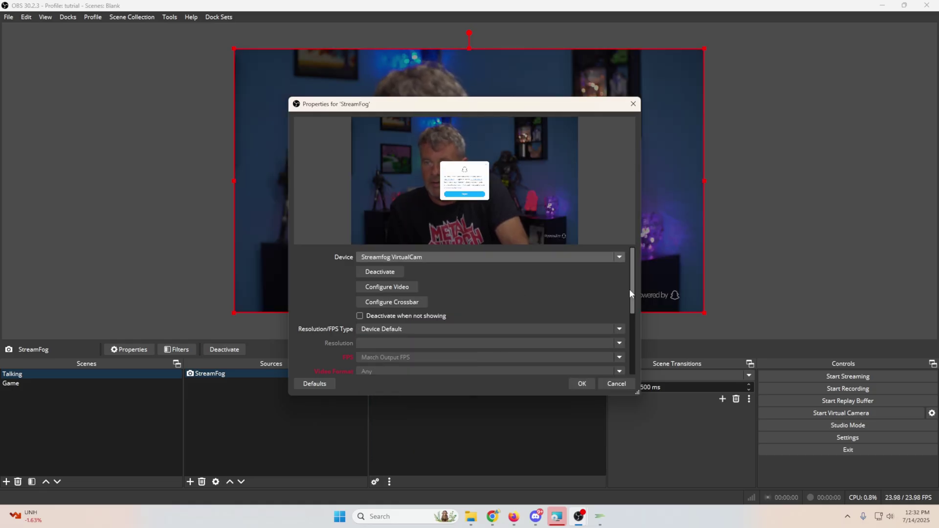
drag(630, 293, 628, 371)
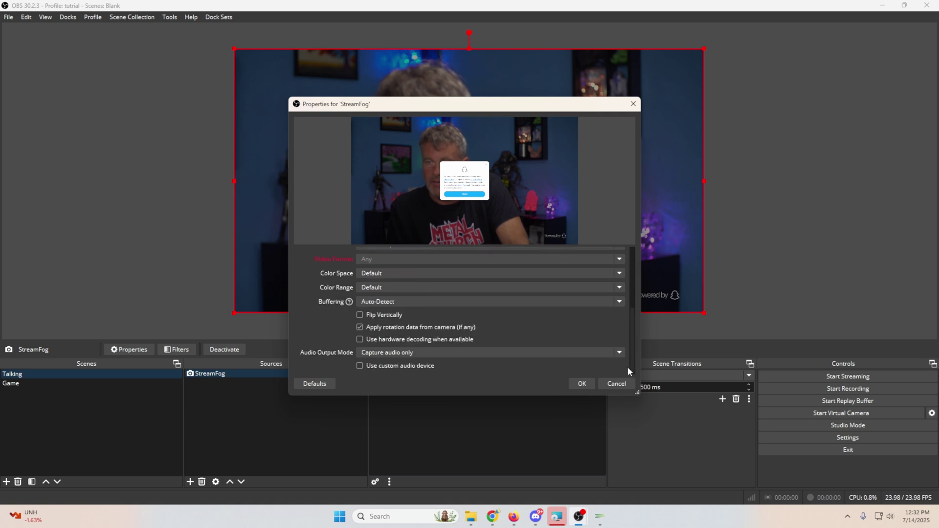
click(359, 366)
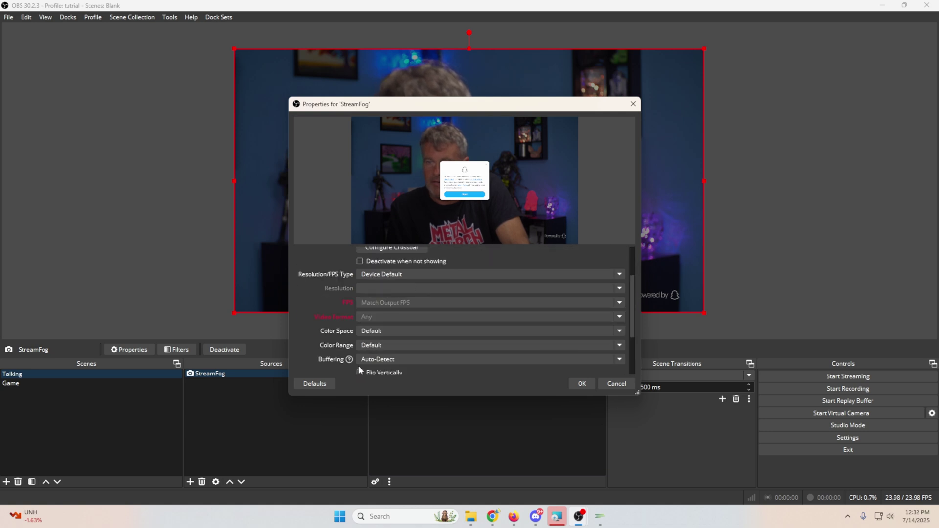
click(582, 383)
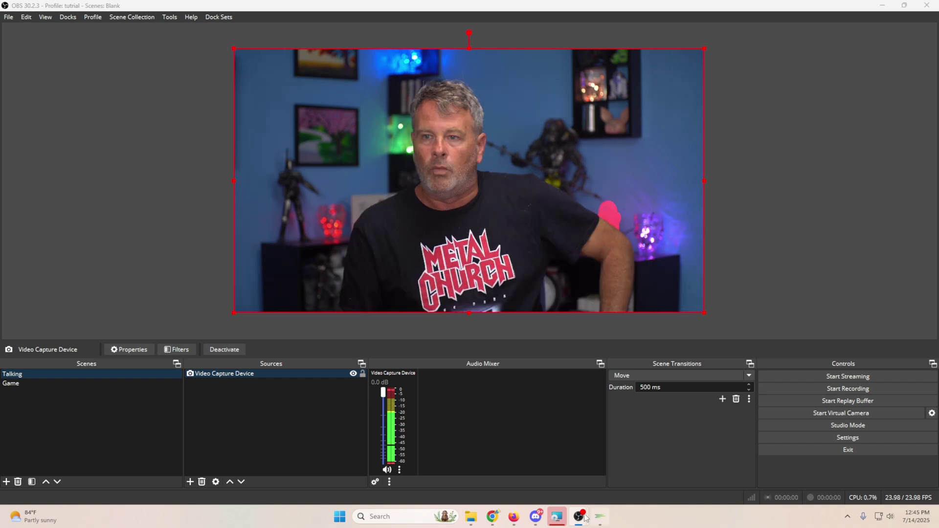
Switch to Streamfog Virtual Camera, move its window clear of the OBS preview, and activate the Medieval Helmet and Badass helmet lenses.
click(600, 518)
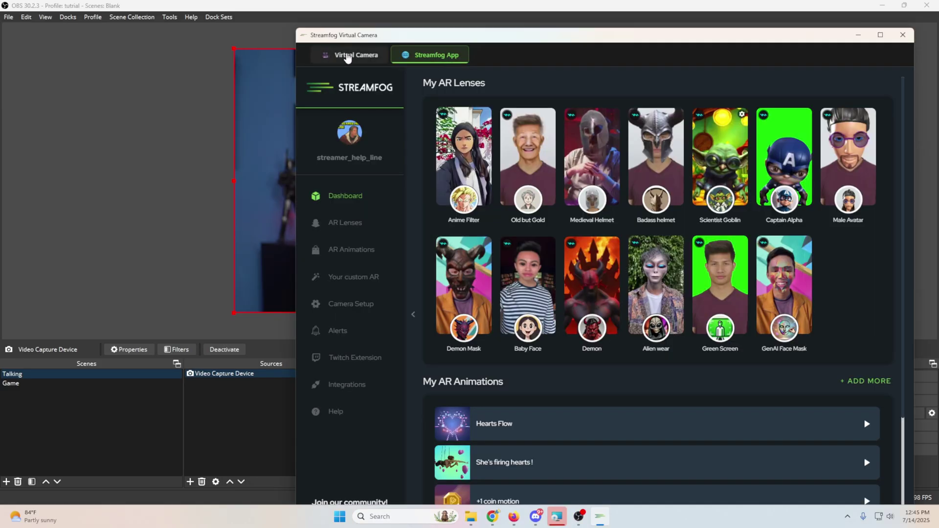
click(347, 55)
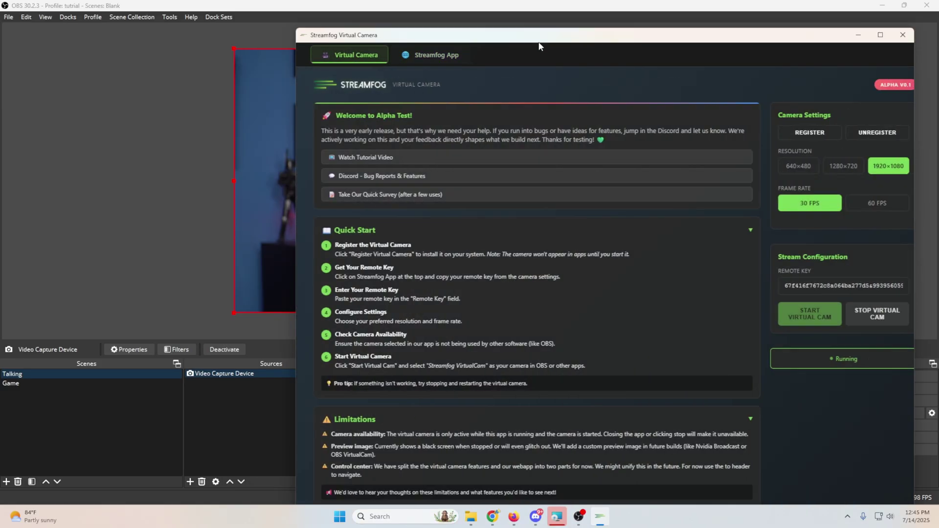
drag(576, 38, 275, 191)
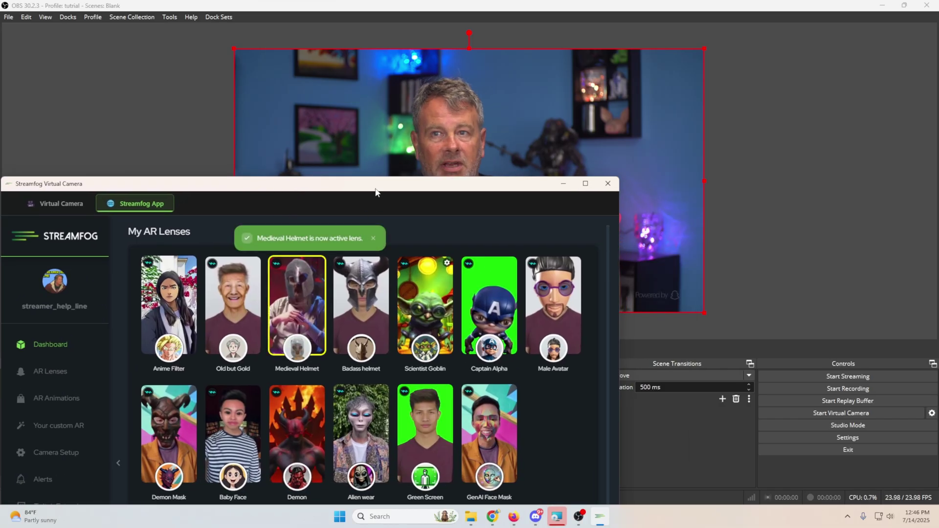
drag(375, 192, 595, 297)
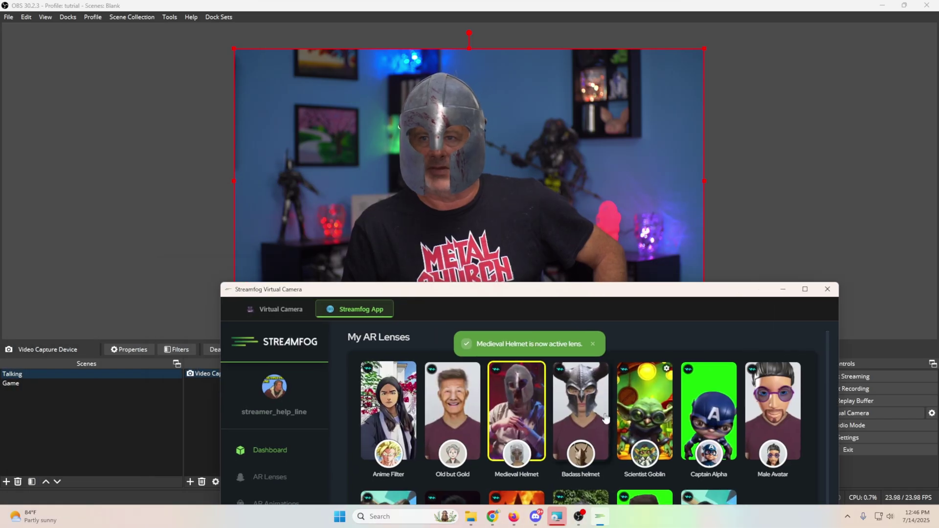
click(590, 419)
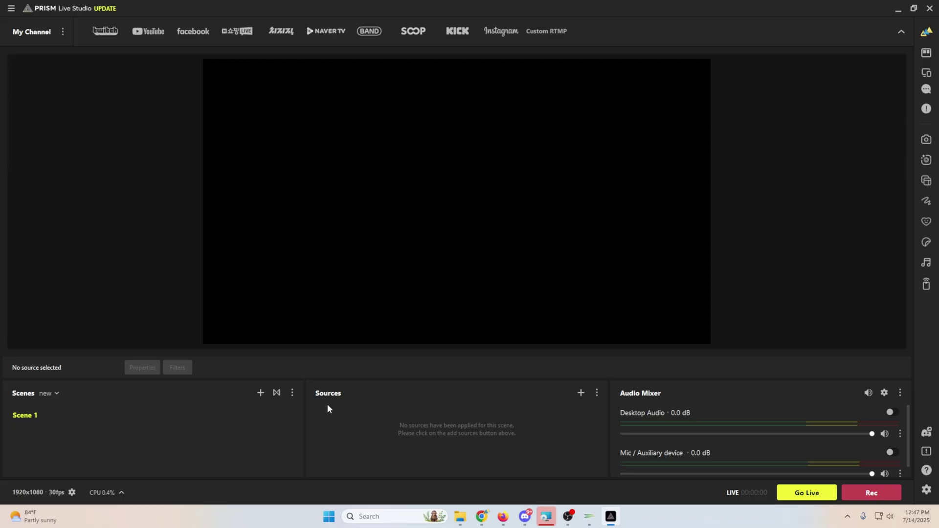
In PRISM Live Studio, add a new Video Capture Device source with its default name to Scene 1.
click(580, 394)
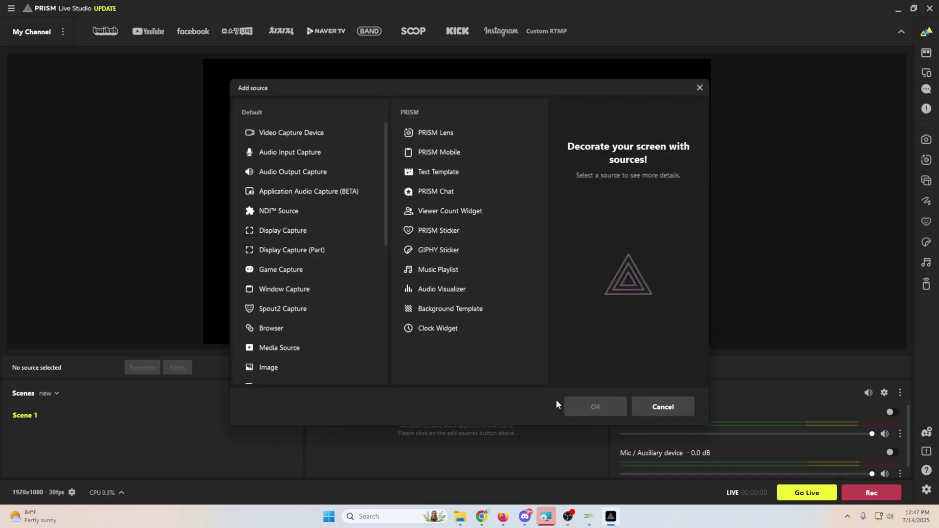
click(297, 137)
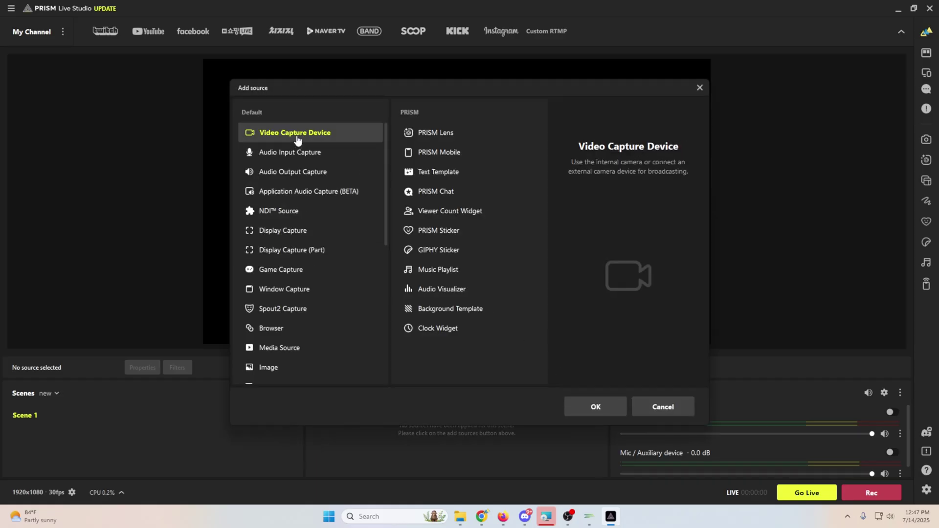
click(595, 406)
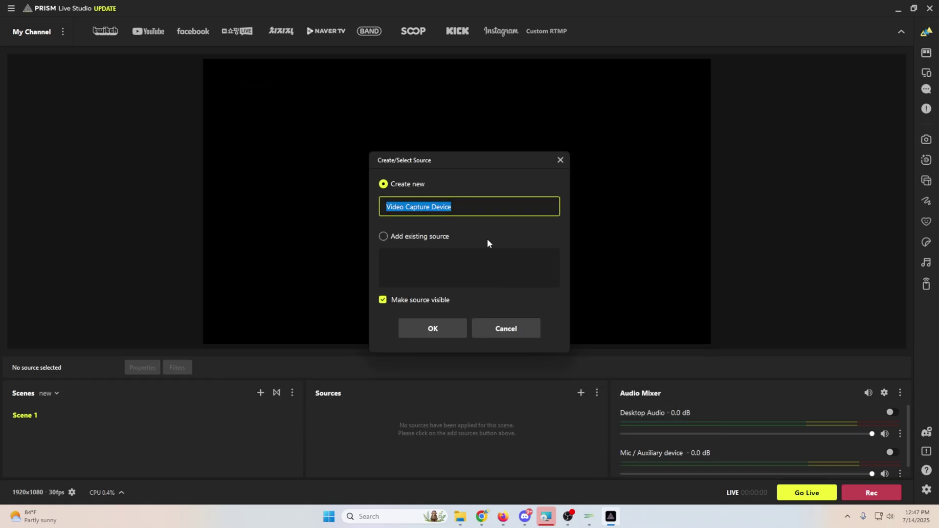
click(420, 326)
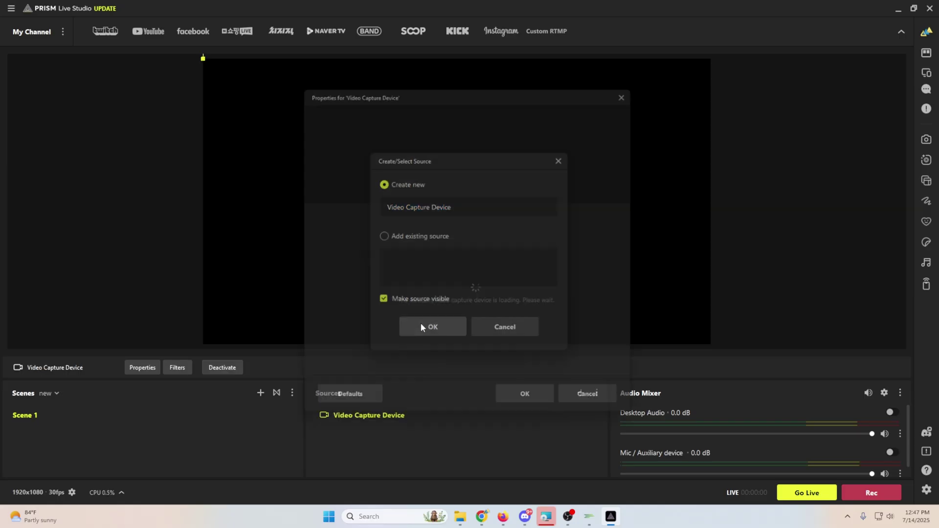
Select Streamfog VirtualCam as the source's device, dismiss the notice, check the audio output mode options, and close the properties.
click(436, 219)
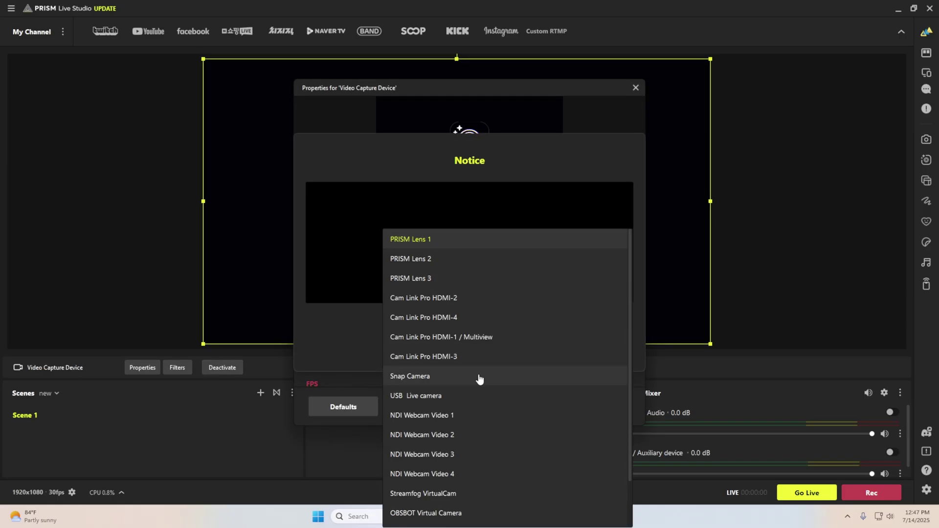
click(427, 493)
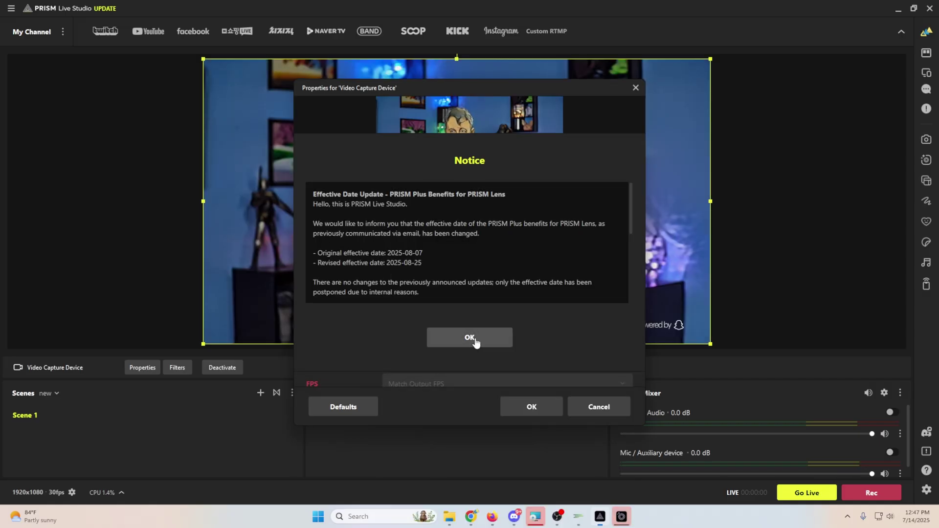
click(471, 338)
scroll(330, 273, down, 5)
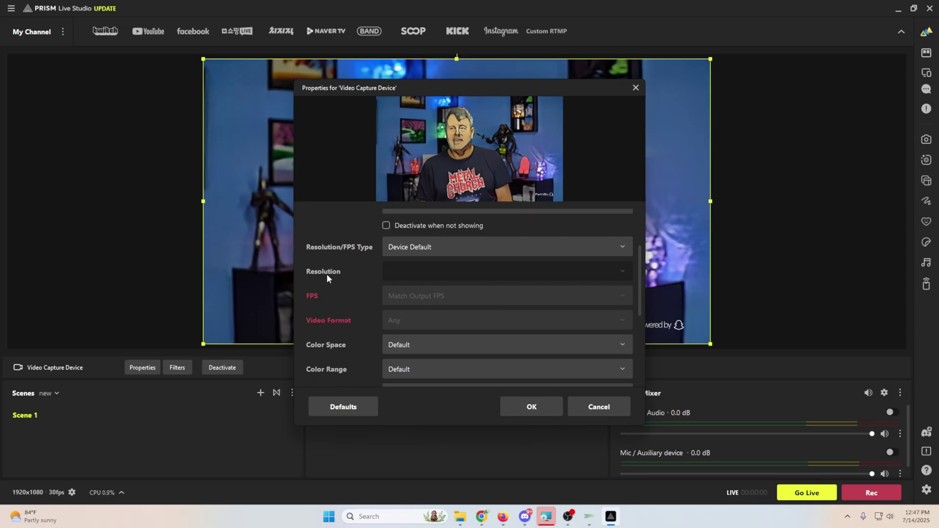
click(403, 319)
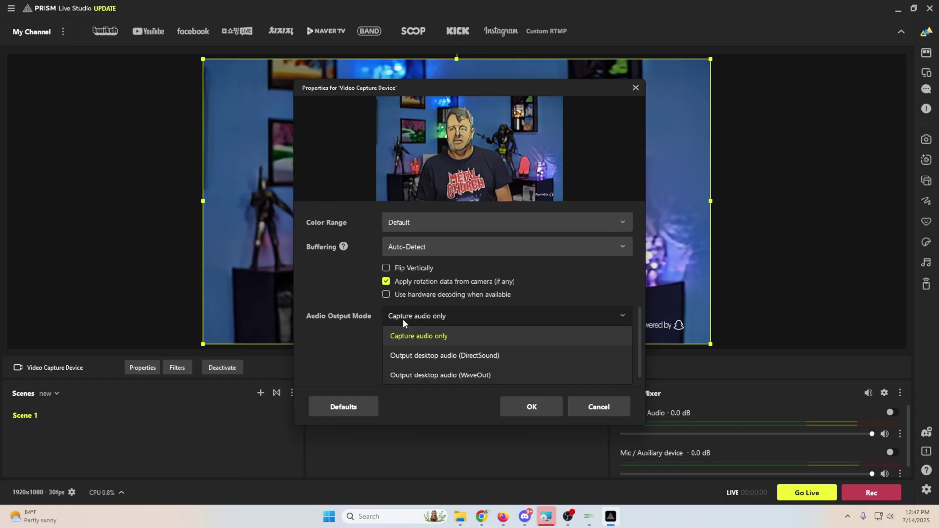
key(Escape)
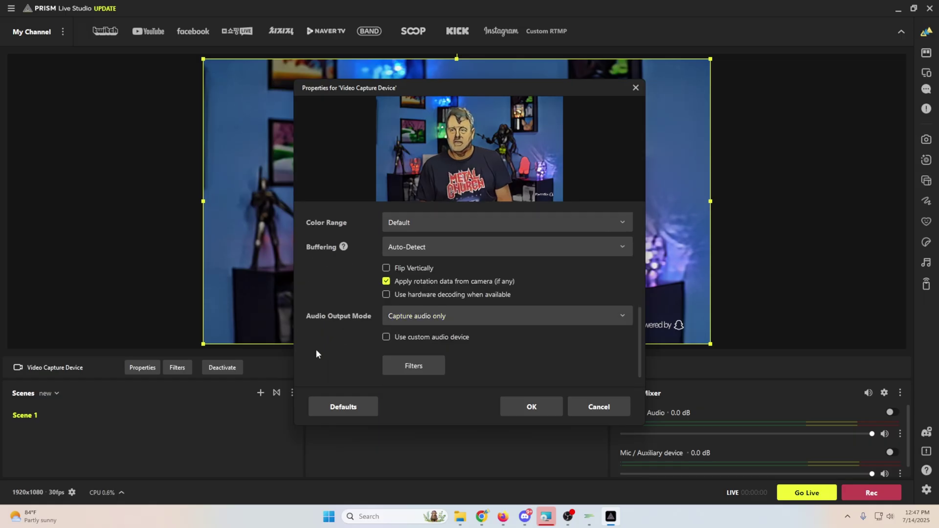
key(Escape)
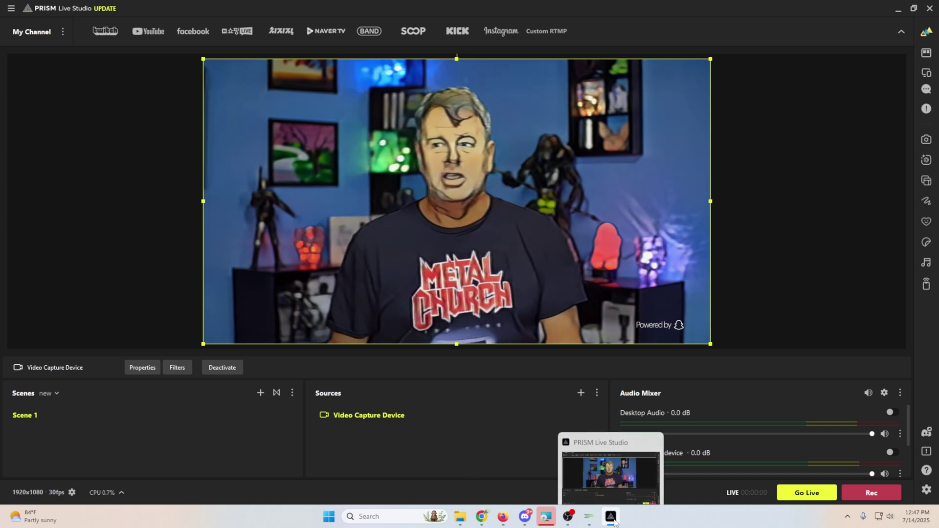
Deselect the video capture source in the preview and switch to the Streamfog Virtual Camera window.
click(762, 70)
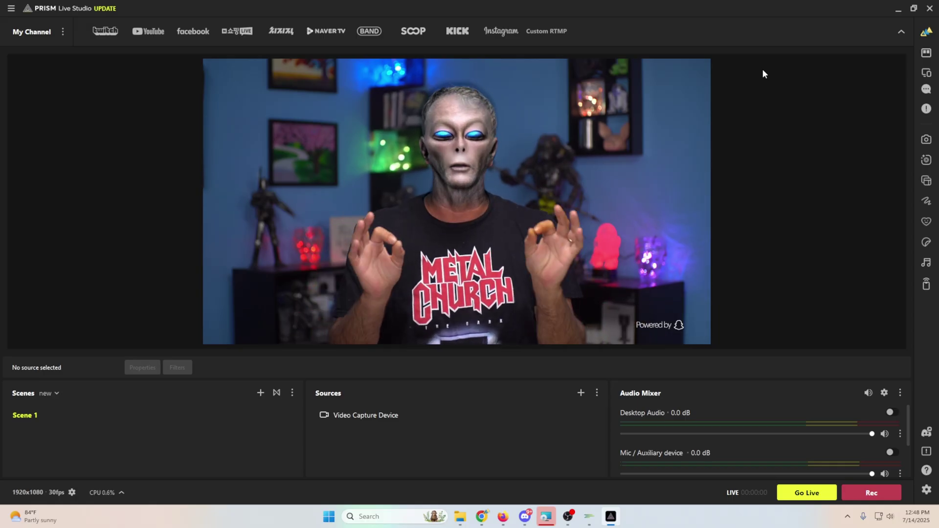
click(591, 519)
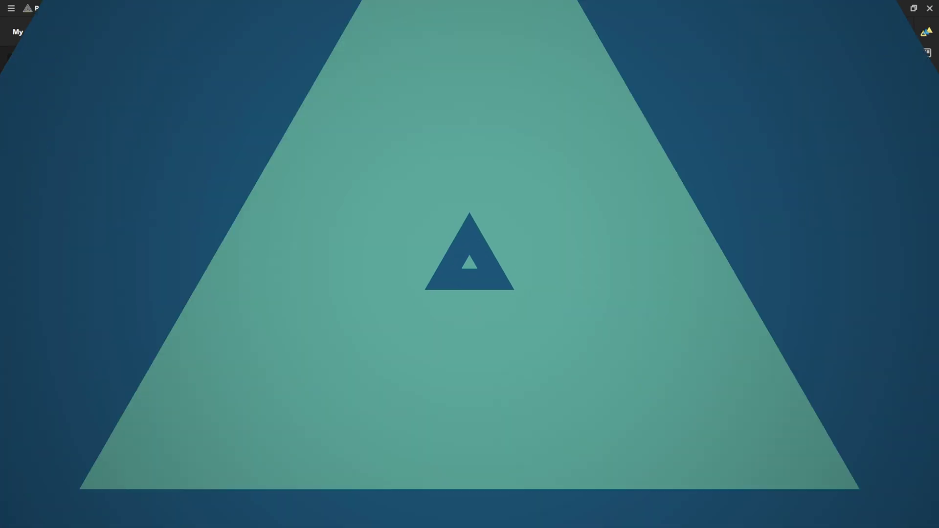